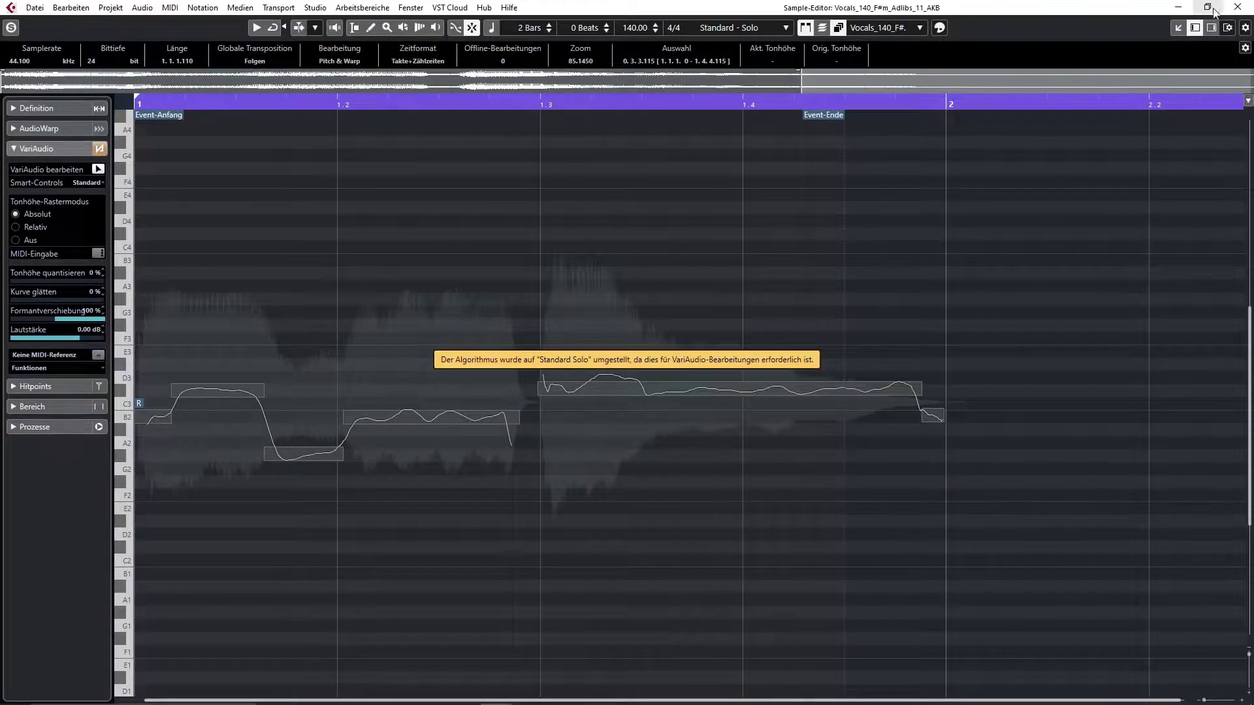
left_click(1238, 8)
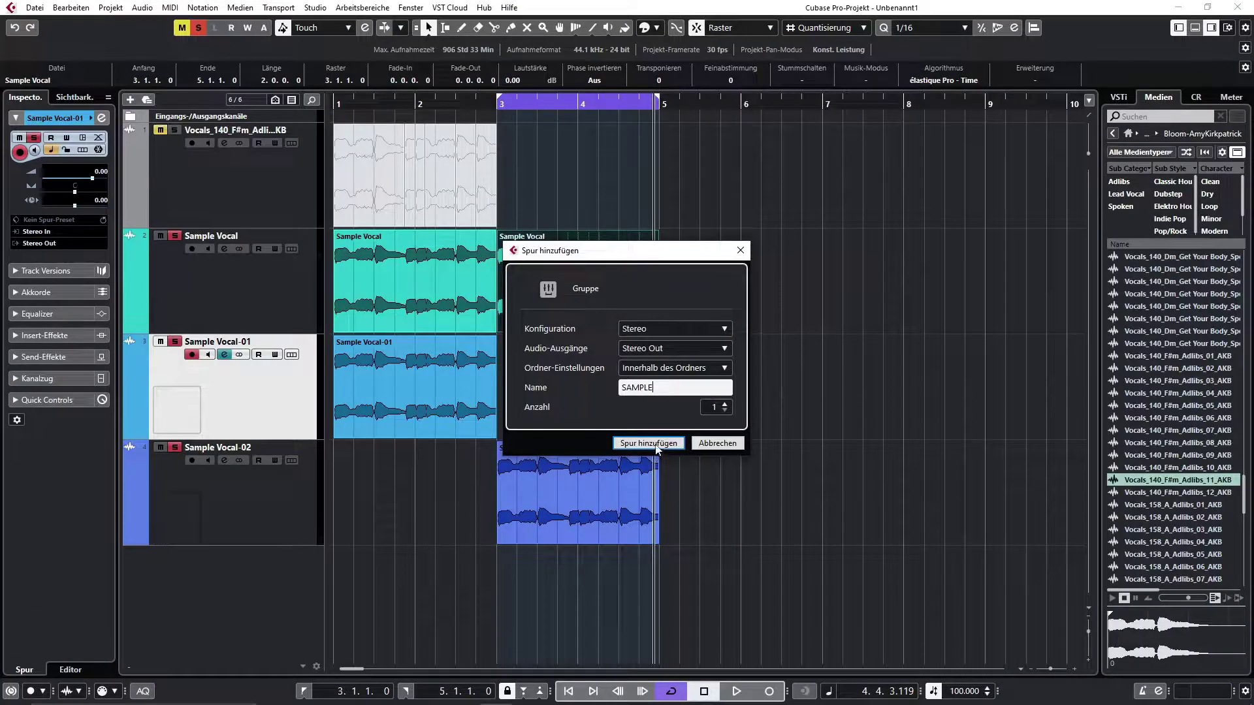
left_click(713, 443)
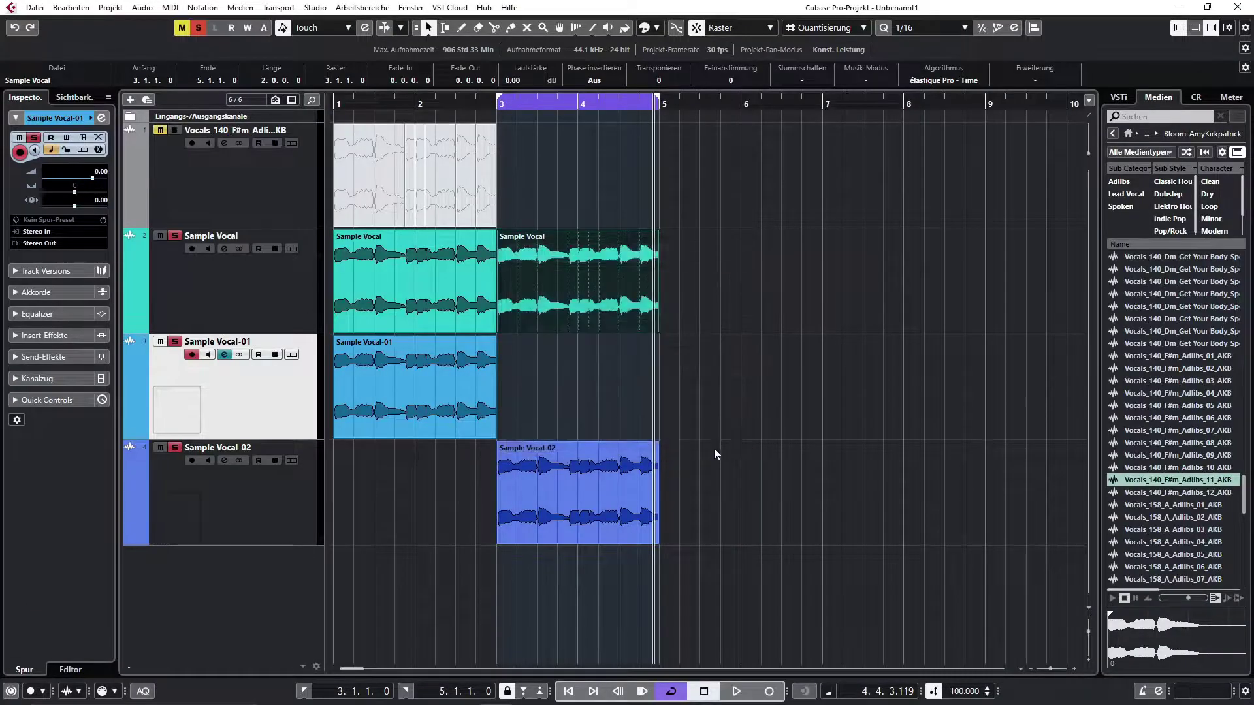
left_click(281, 300)
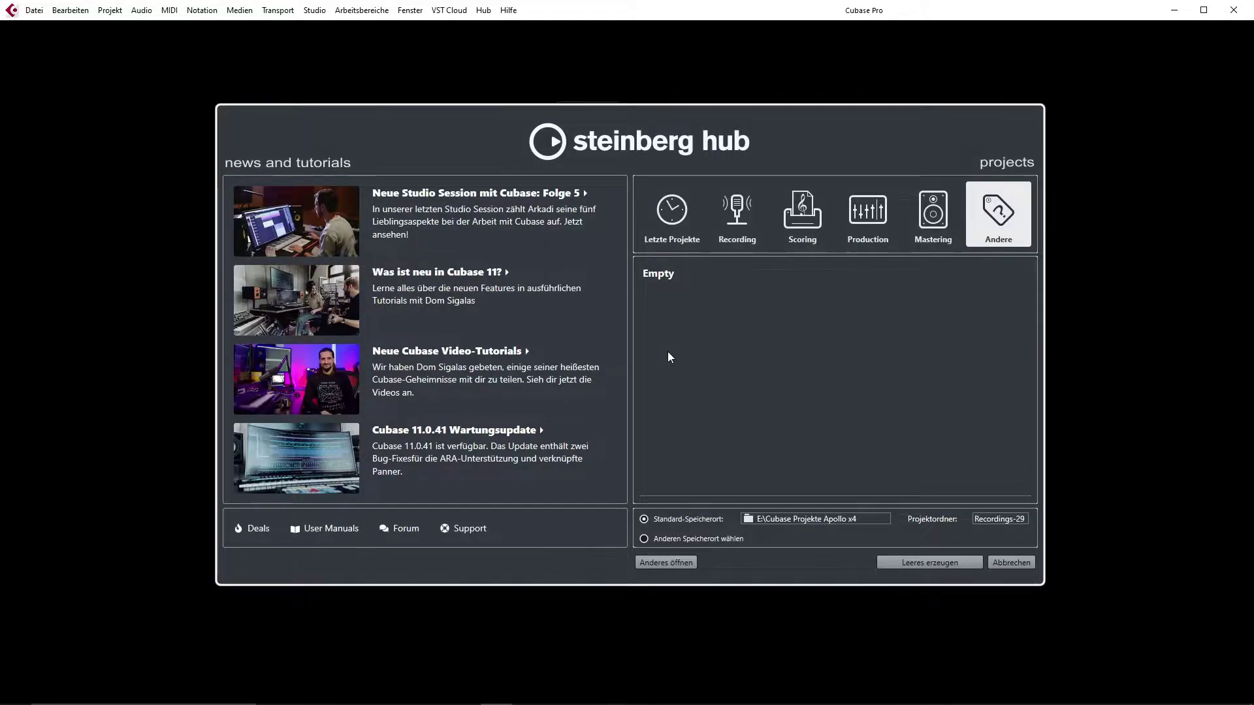
- Create a new project from the vocal template in the Recording category
left_click(742, 247)
double_click(732, 261)
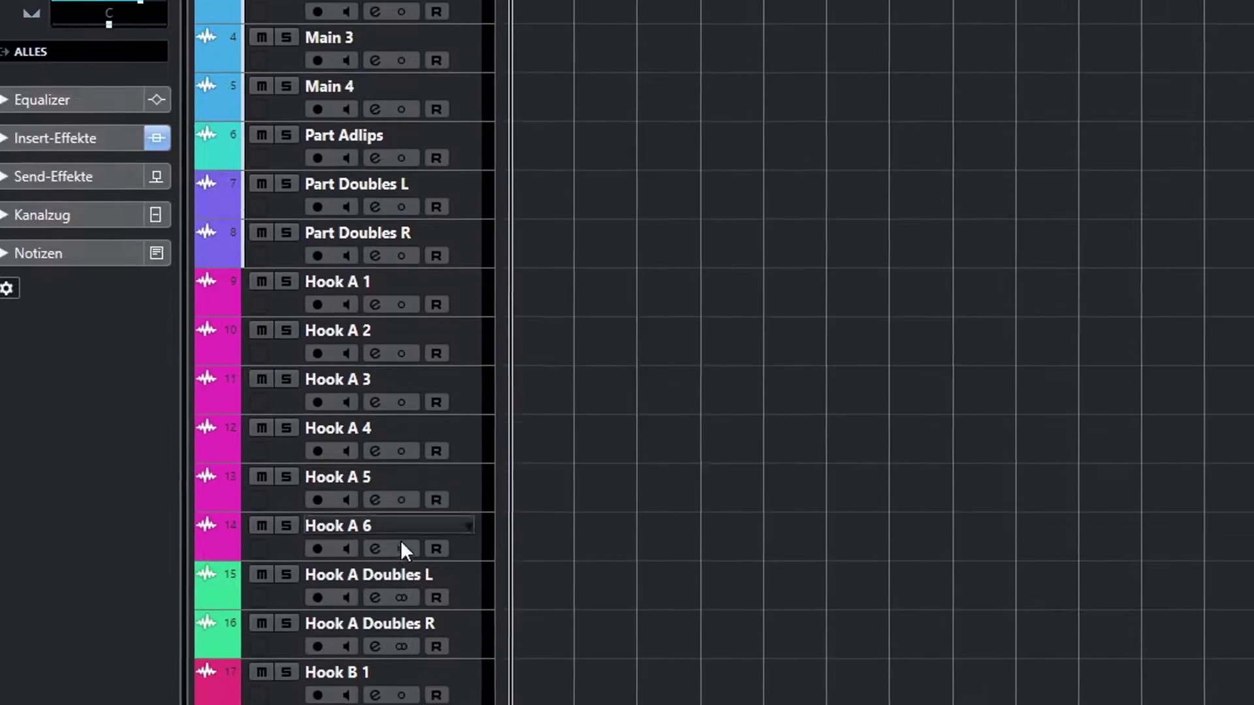
- Review the template's tracks down to the group tracks and inspect the VOCALS group's channel settings
scroll(400, 607, "down", 8)
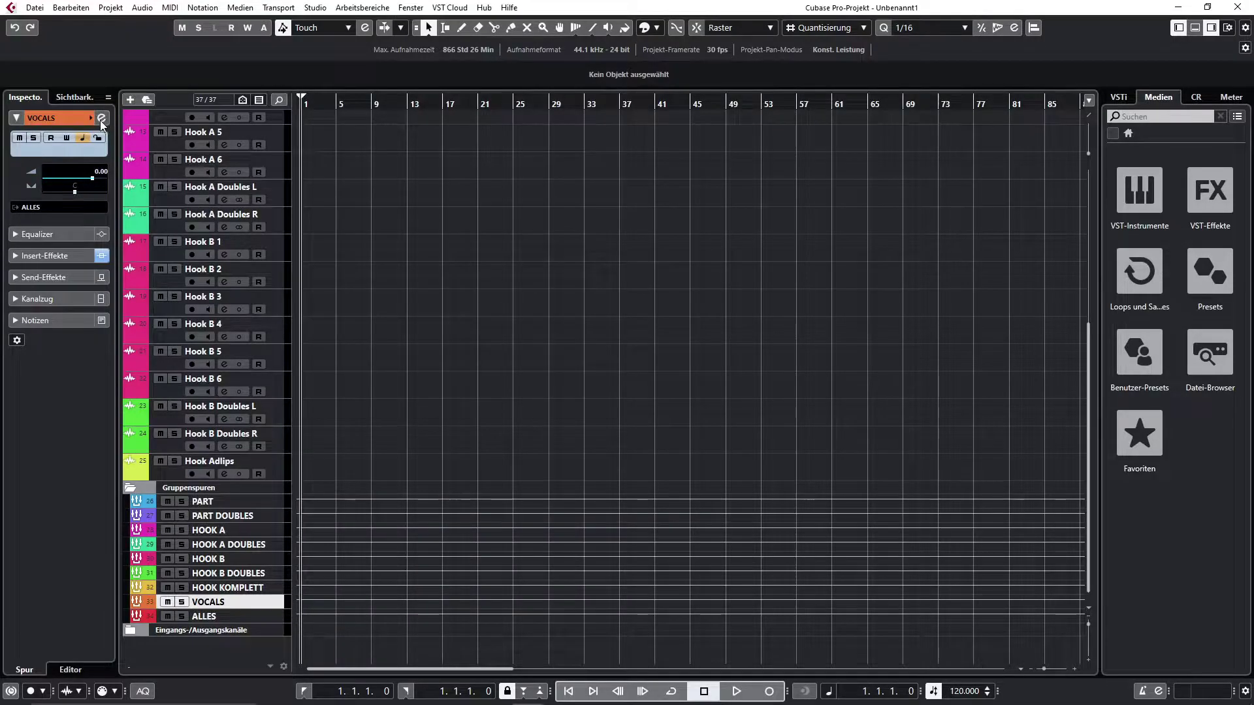
left_click(101, 118)
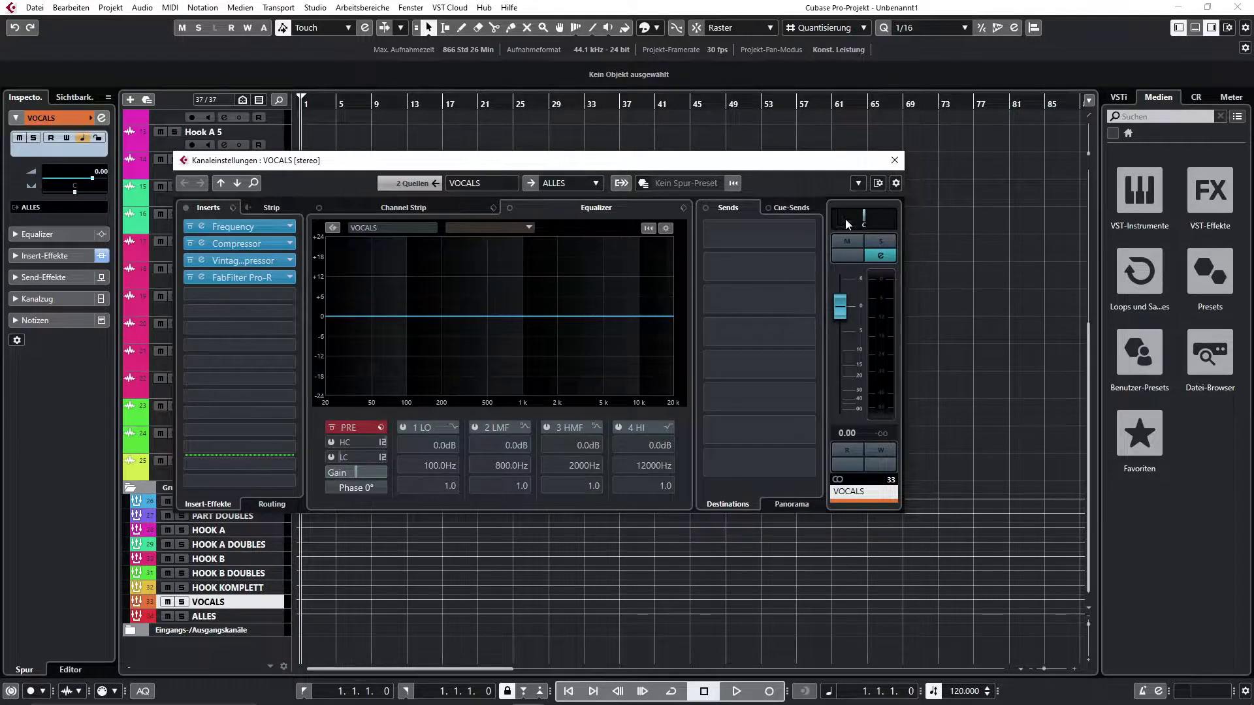
left_click(894, 161)
scroll(606, 314, "up", 5)
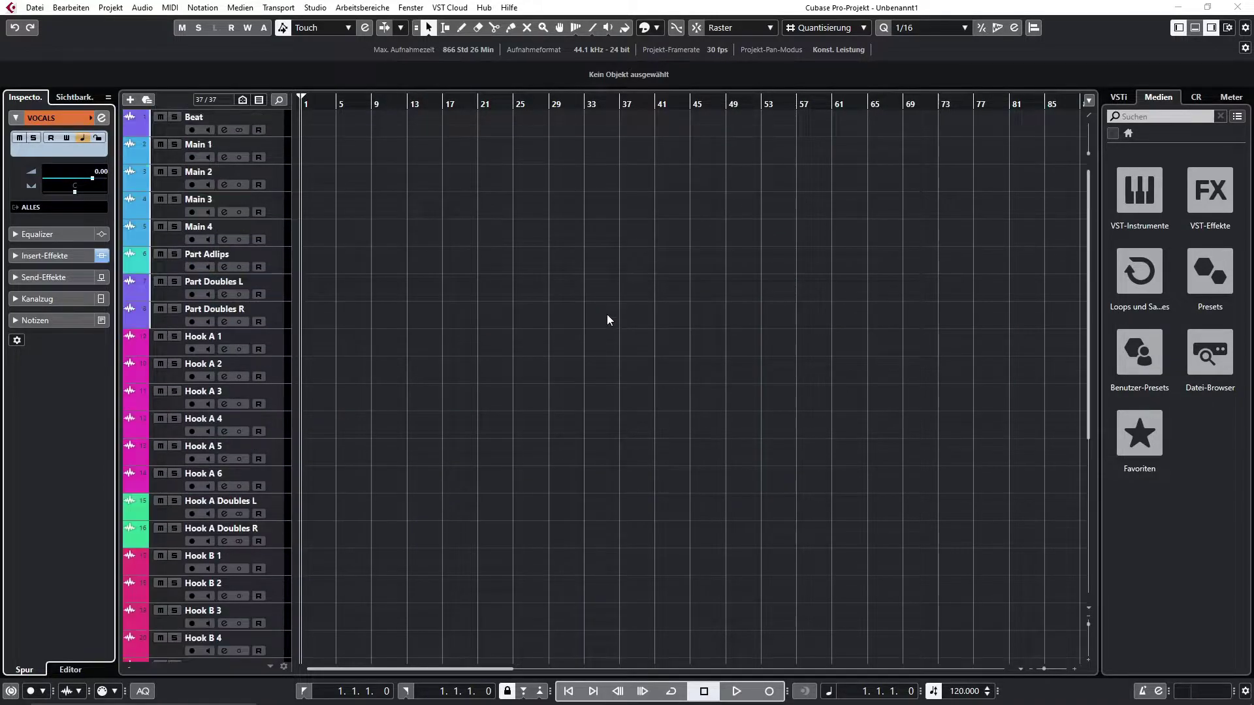
- Import the Guitar Beat audio file onto the Beat track at bar 1, copying it into the project folder
left_click_drag(803, 319, 301, 123)
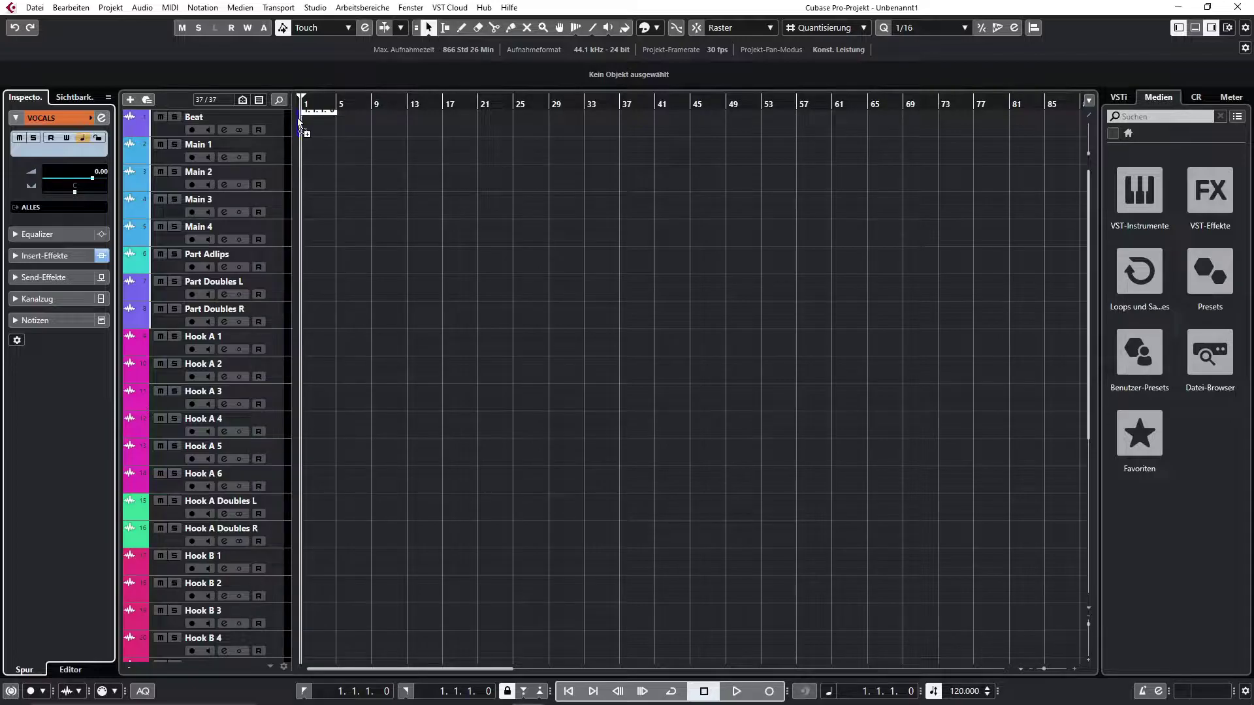
left_click_drag(301, 123, 301, 123)
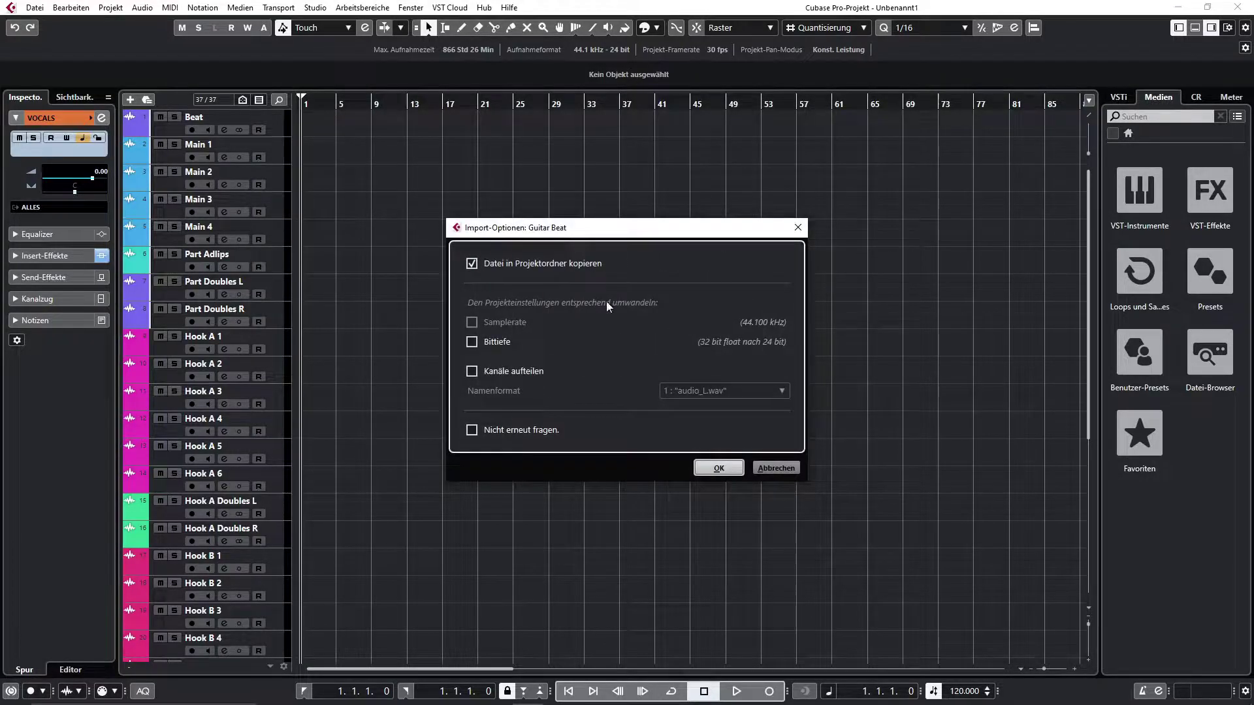
left_click(716, 467)
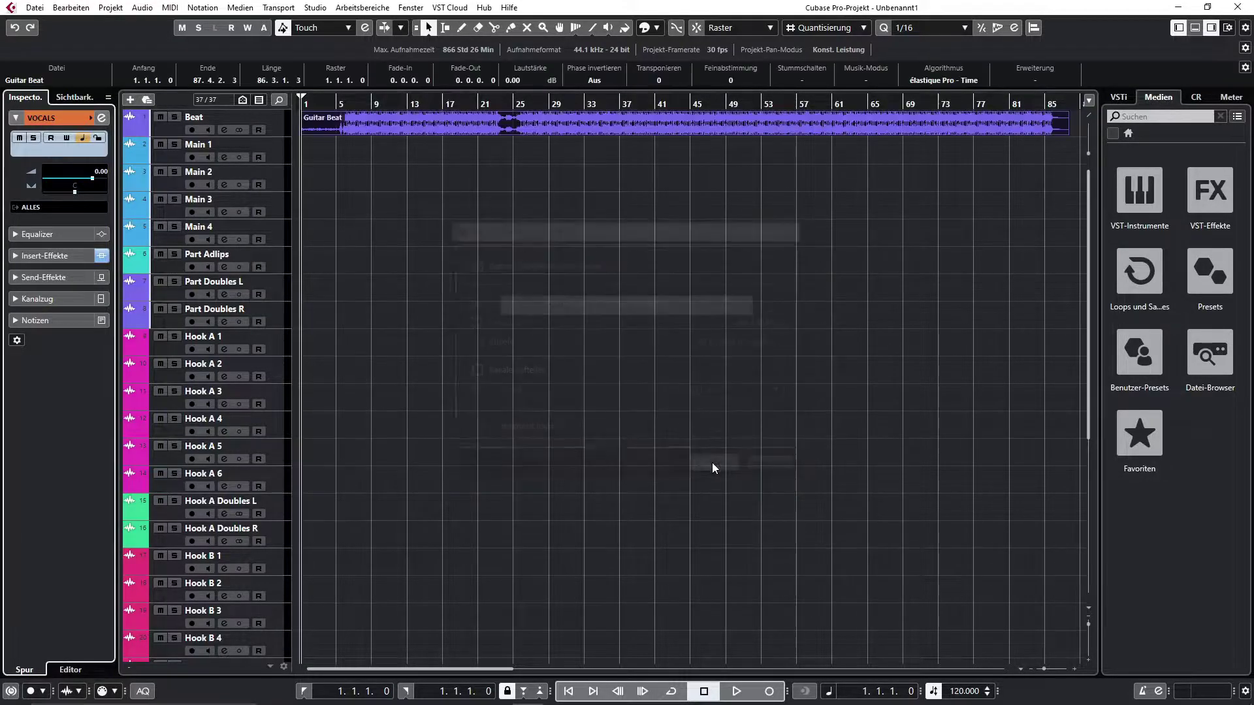
left_click(310, 101)
left_click_drag(1088, 661, 1089, 663)
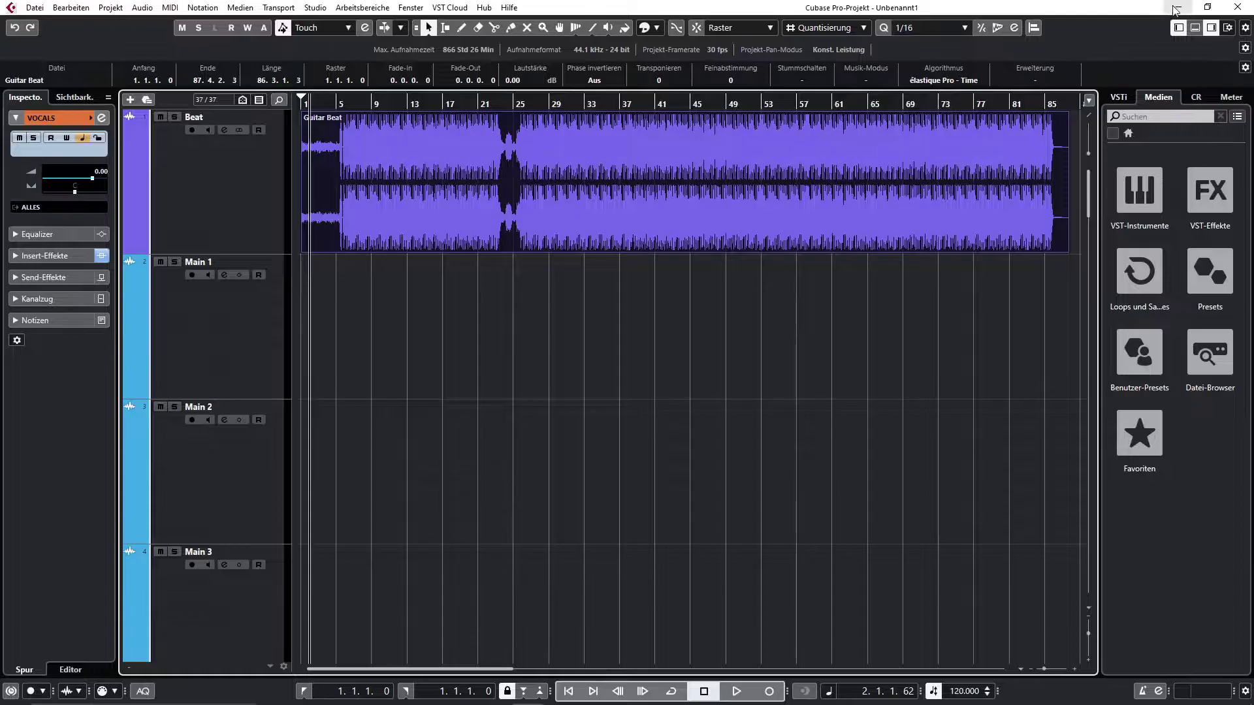
- Switch to MixMeister BPM Analyzer and analyze the tempo of the Guitar Beat file
left_click(1176, 8)
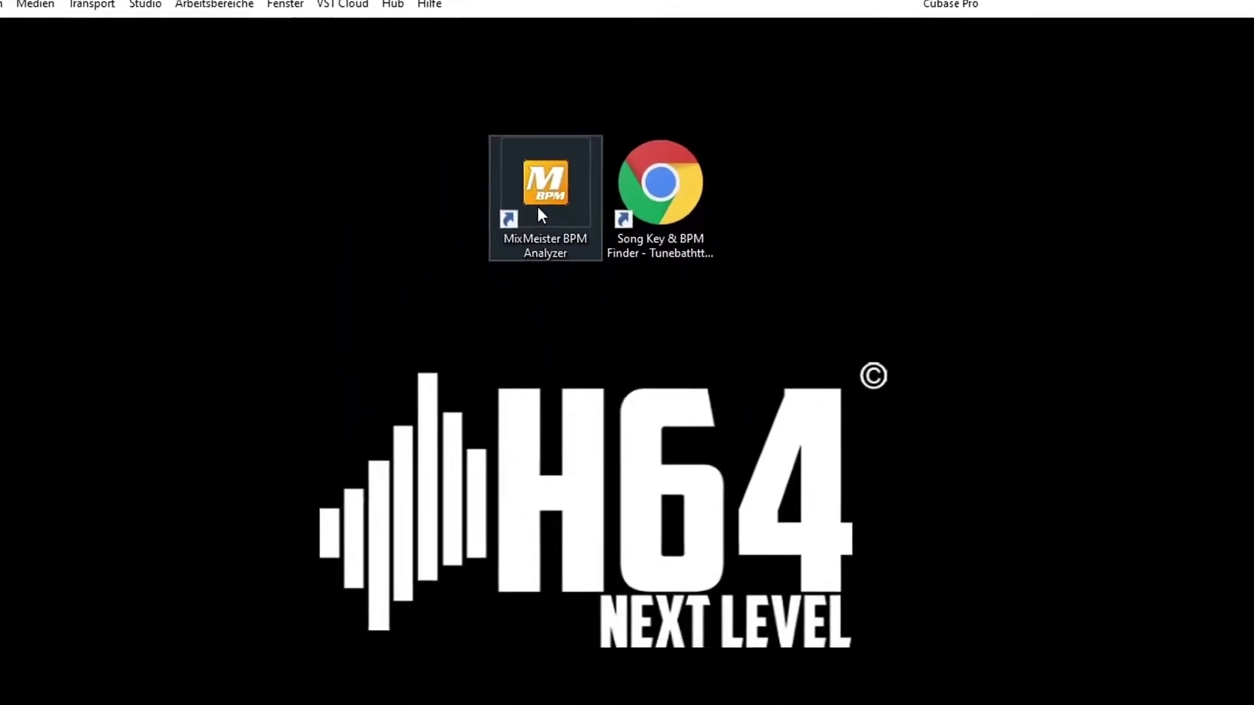
double_click(582, 151)
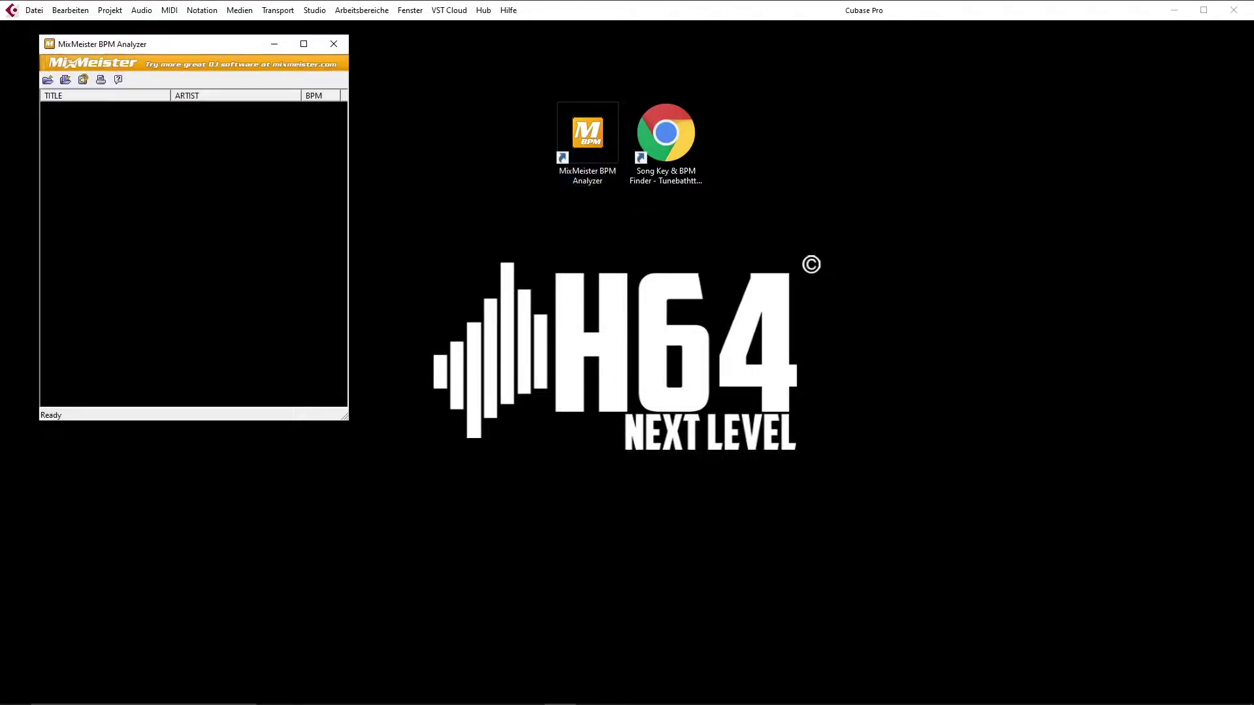
left_click_drag(392, 208, 268, 201)
- Open the Tunebat Song Key & BPM Finder in Chrome and analyze the Guitar Beat file's key and tempo
double_click(648, 175)
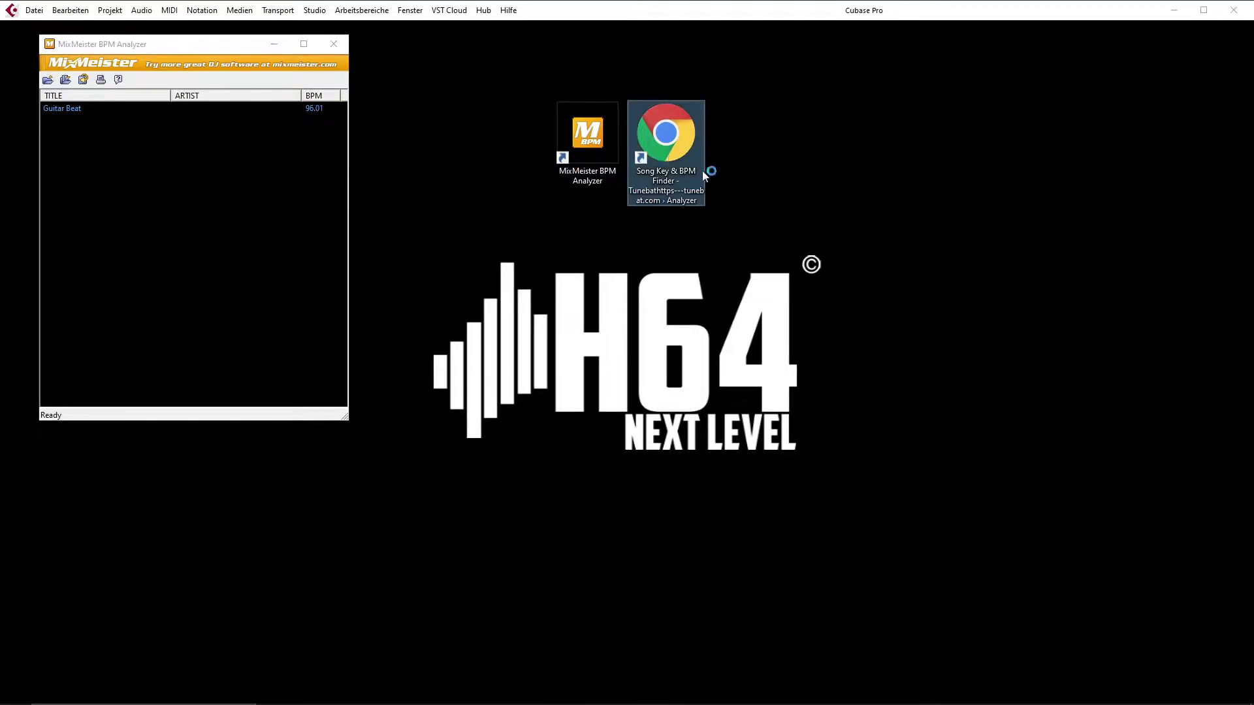
left_click_drag(1241, 413, 861, 525)
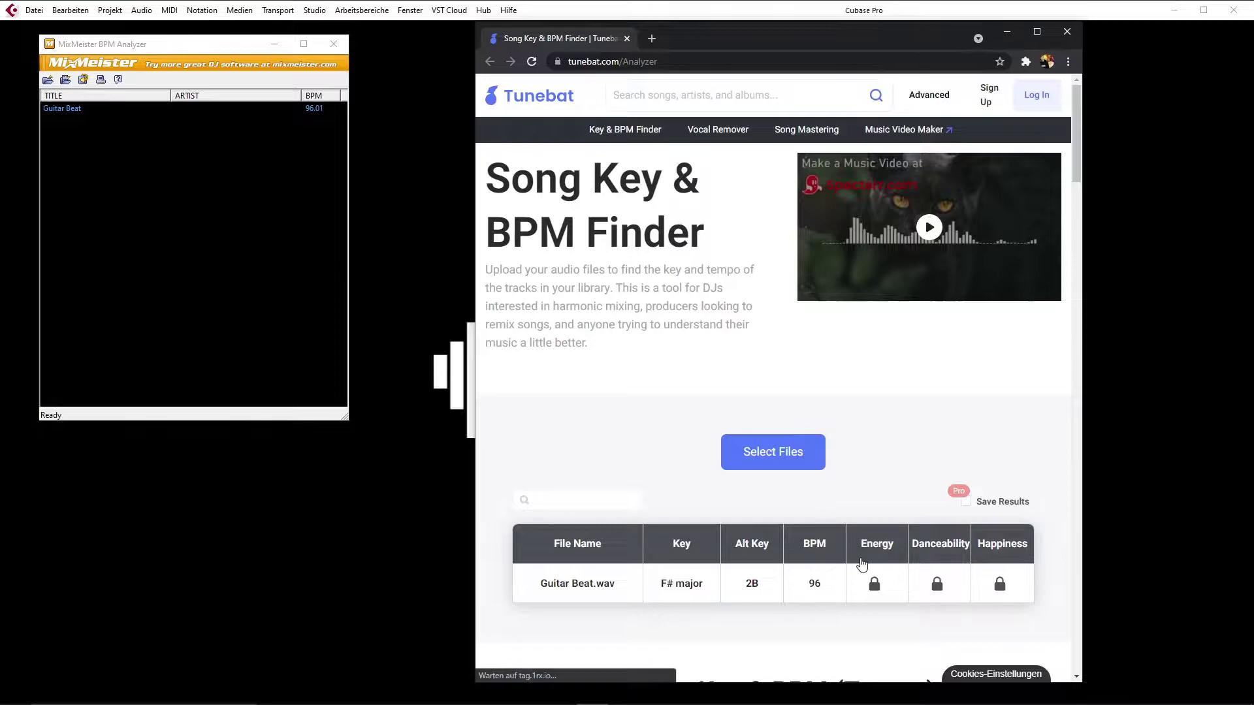
left_click(1074, 32)
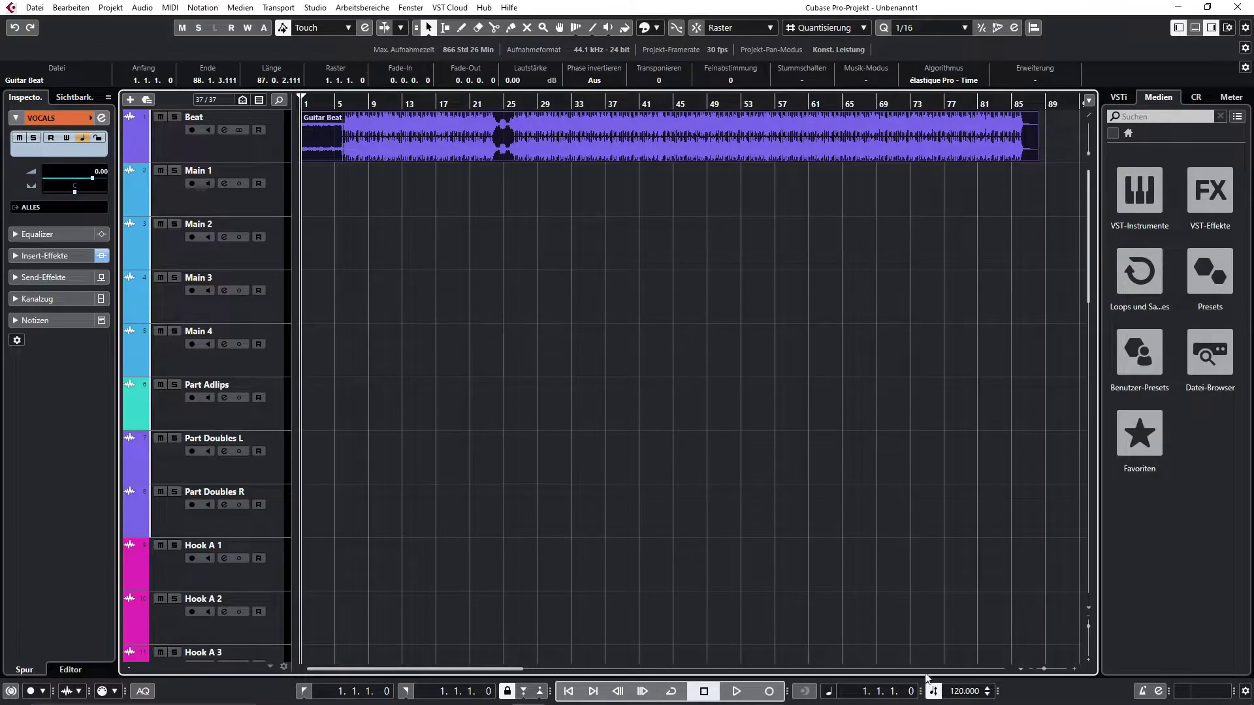
- Set the Cubase project tempo to 96 BPM
double_click(953, 692)
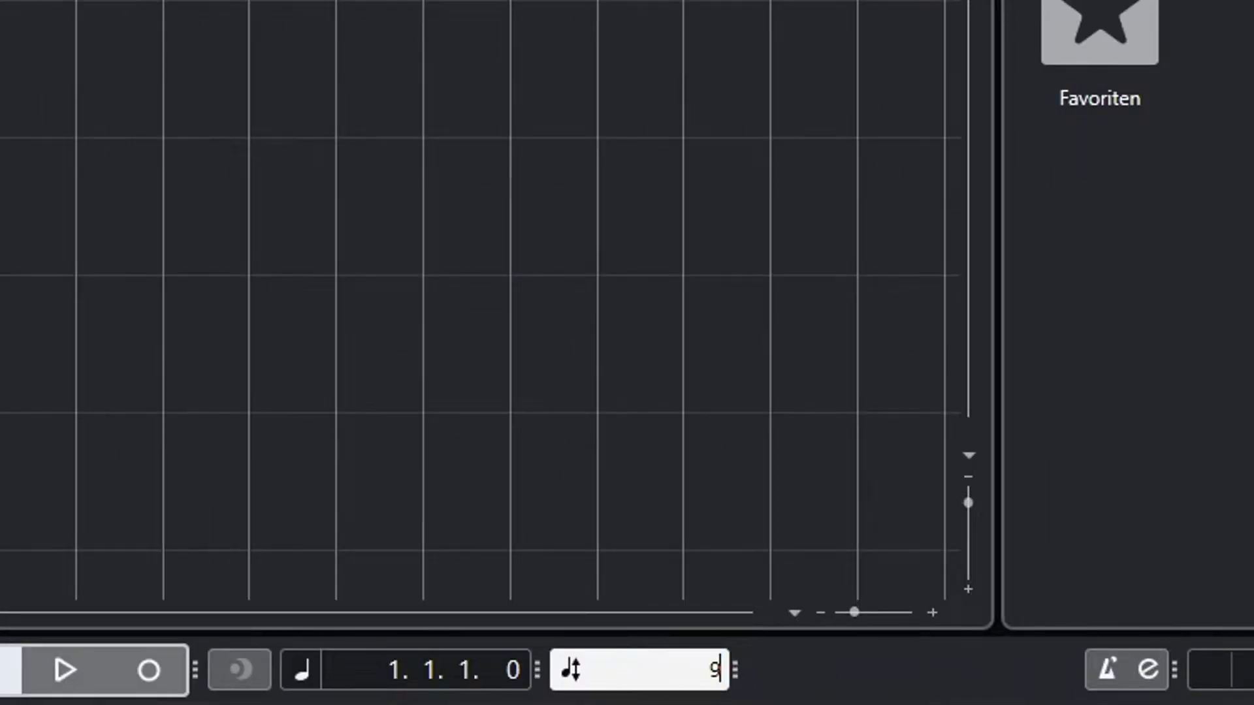
type("96")
key("Return")
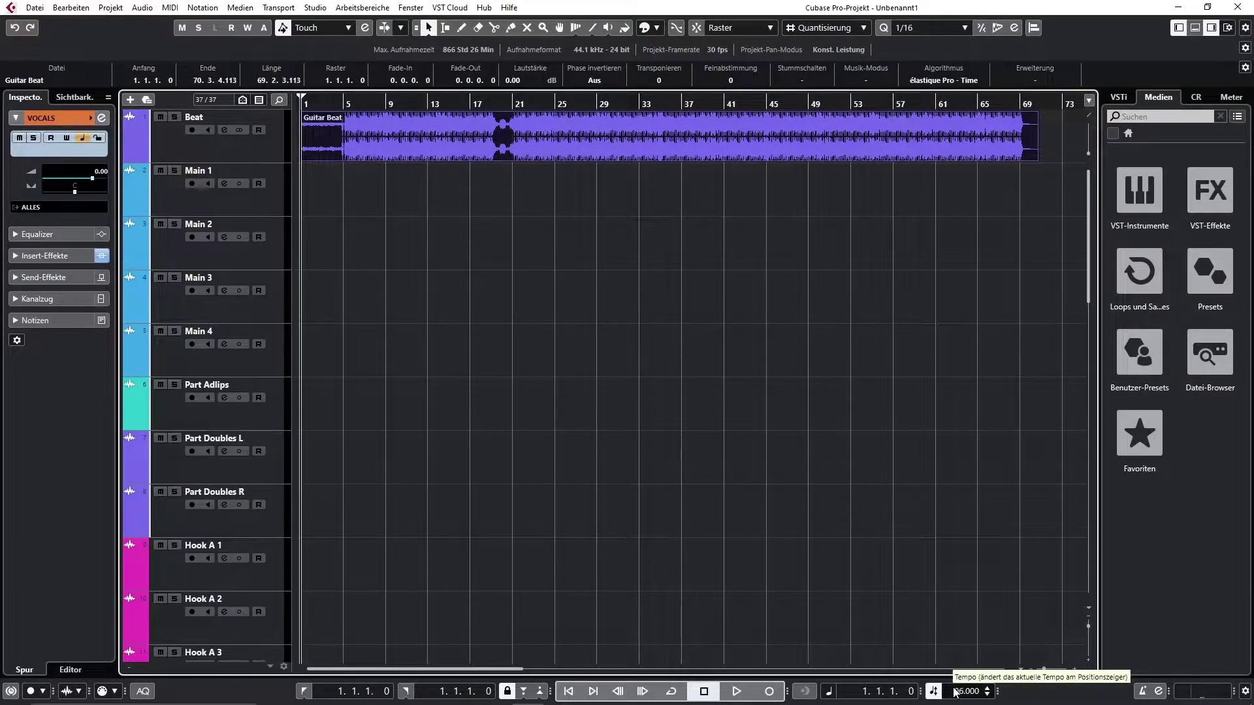
- Move the Guitar Beat event to start at 1.4.3.78, aligning its first drum hit with the start of bar 6
left_click(344, 103)
left_click_drag(1088, 626, 1054, 669)
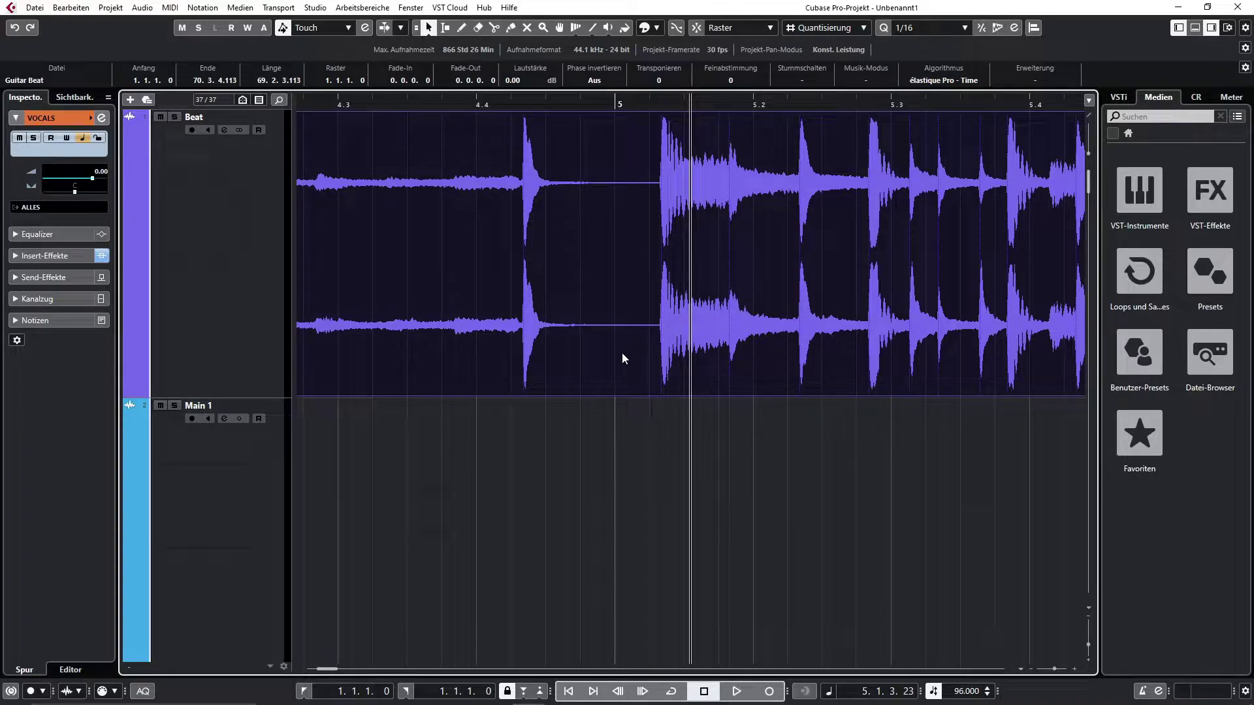
left_click_drag(1053, 667, 1047, 667)
left_click_drag(361, 104, 285, 102)
left_click_drag(1050, 667, 1056, 669)
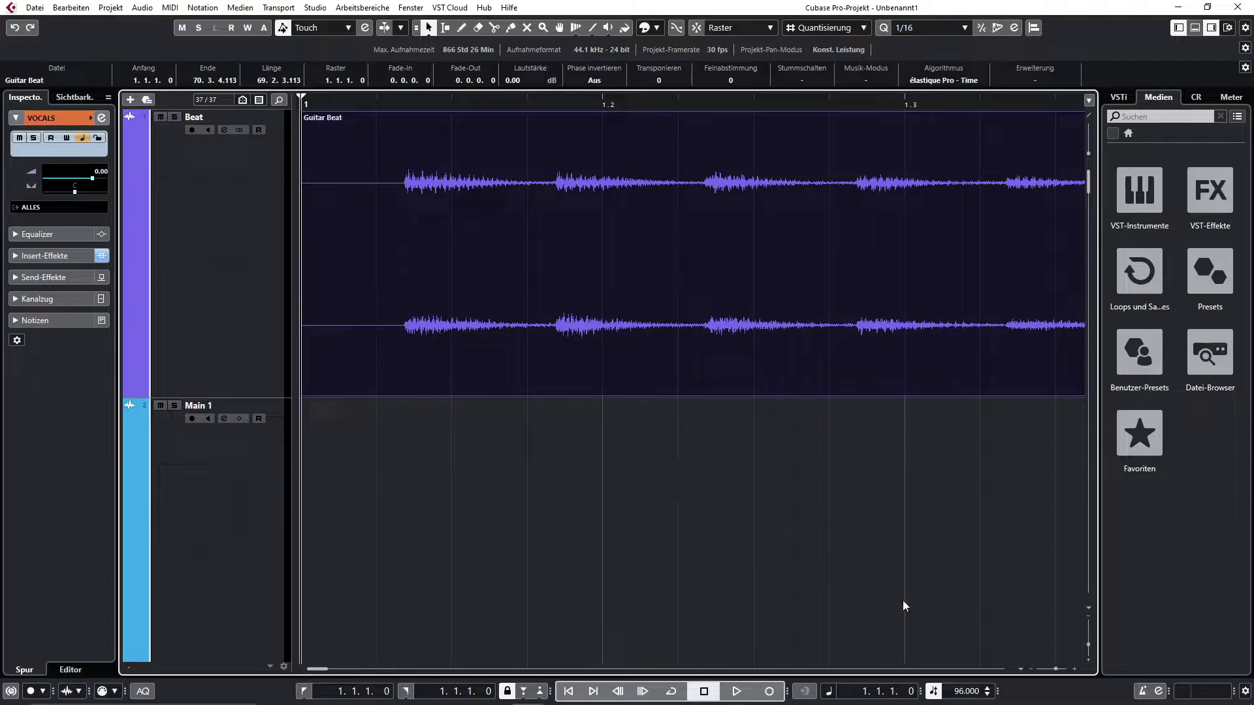
left_click_drag(1056, 667, 1048, 667)
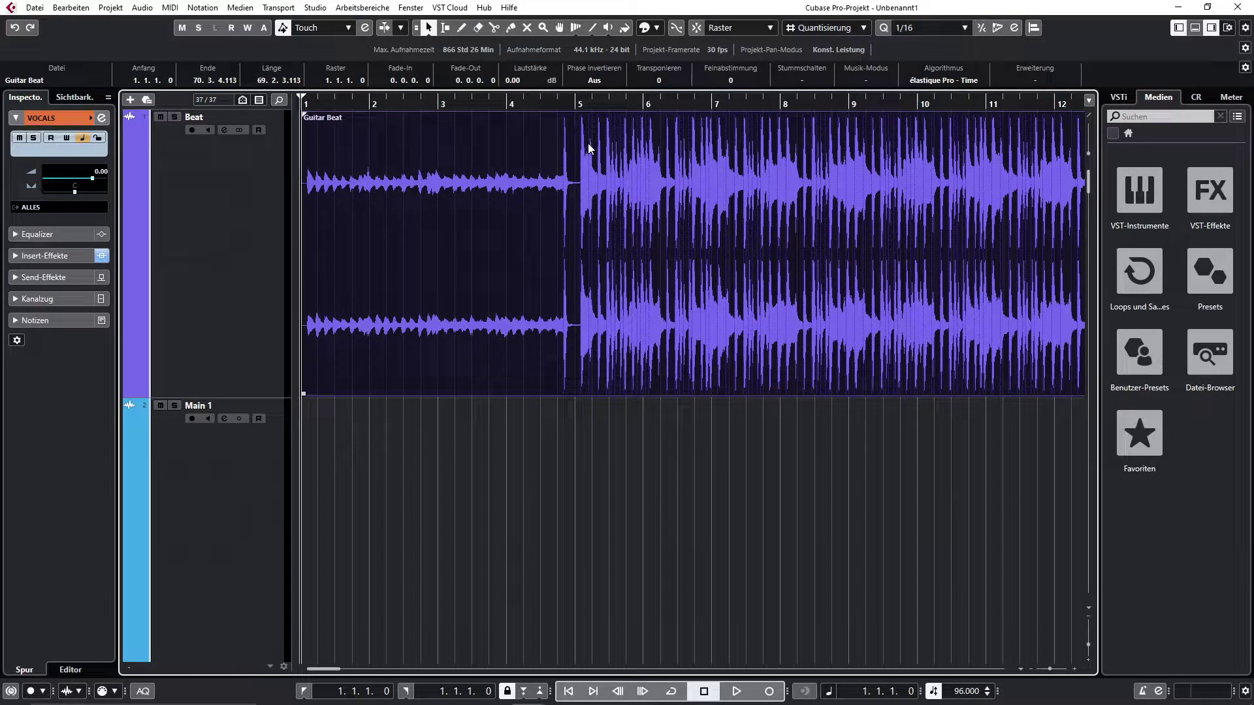
left_click_drag(612, 157, 674, 157)
left_click_drag(1052, 667, 1056, 667)
left_click_drag(774, 206, 816, 206)
left_click_drag(1055, 668, 1048, 667)
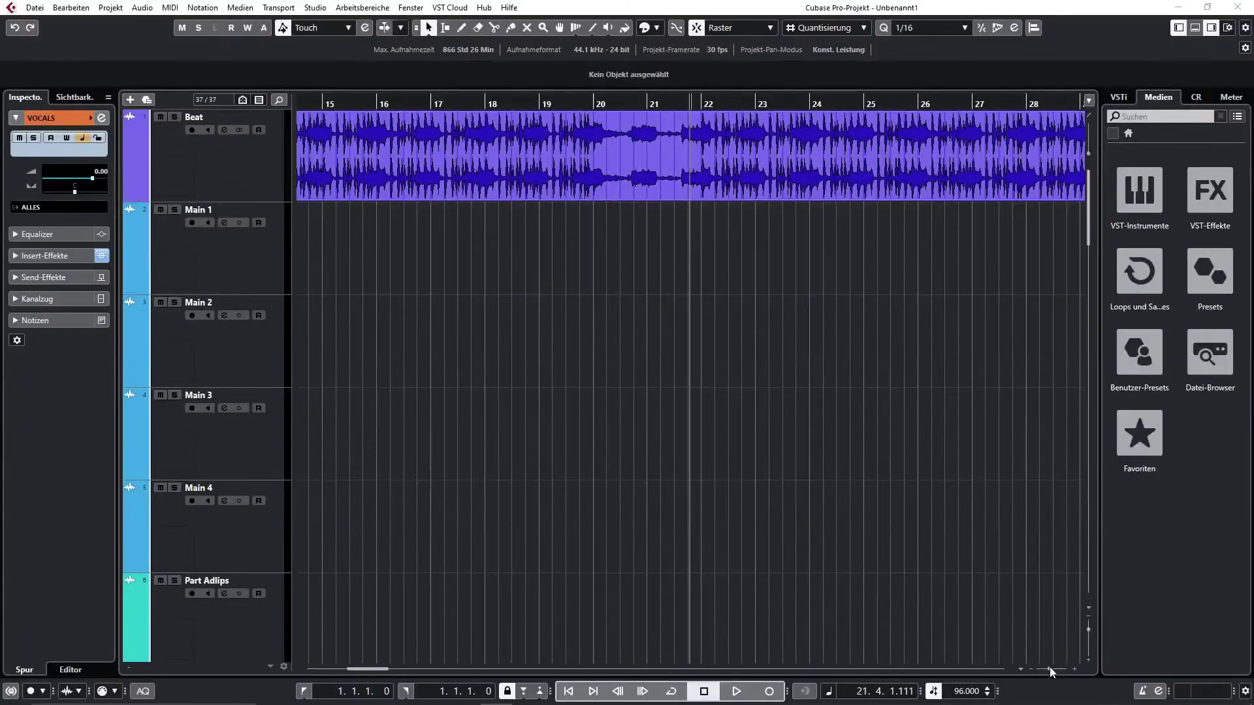
left_click_drag(1049, 667, 1041, 665)
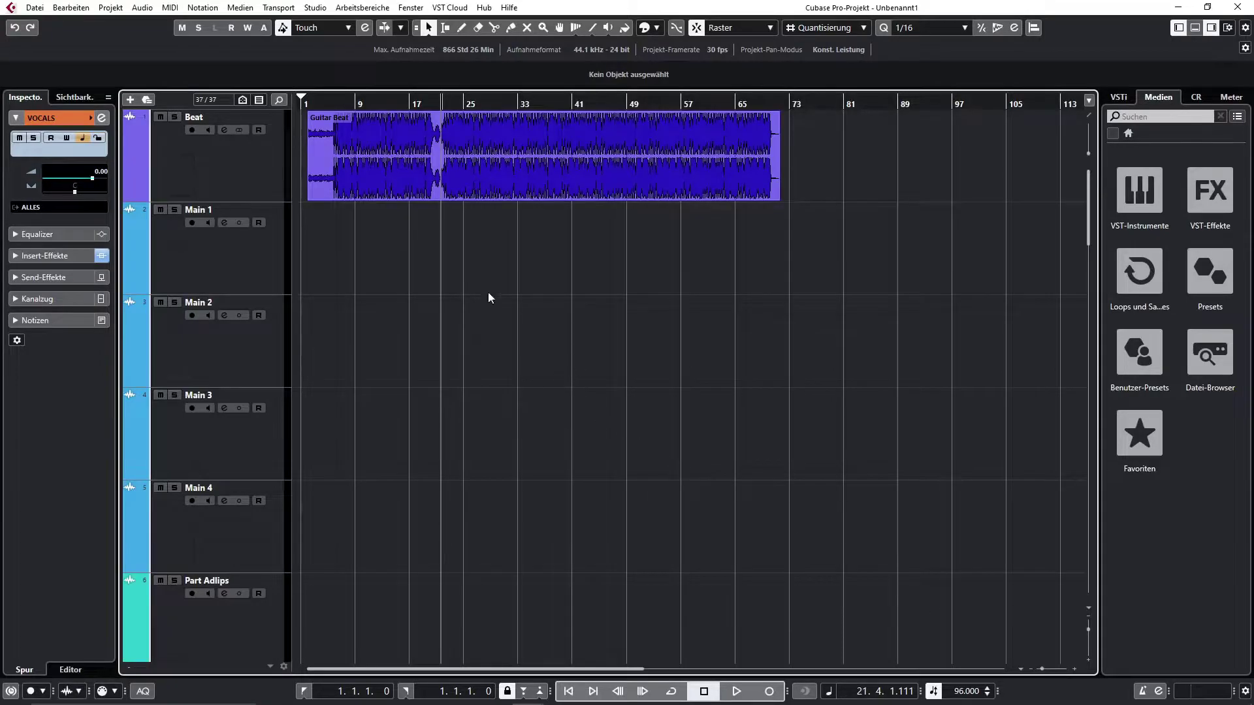
- Return the playback position to bar 1 and set the locators to the Guitar Beat event's range
left_click_drag(311, 104, 231, 101)
left_click(406, 153)
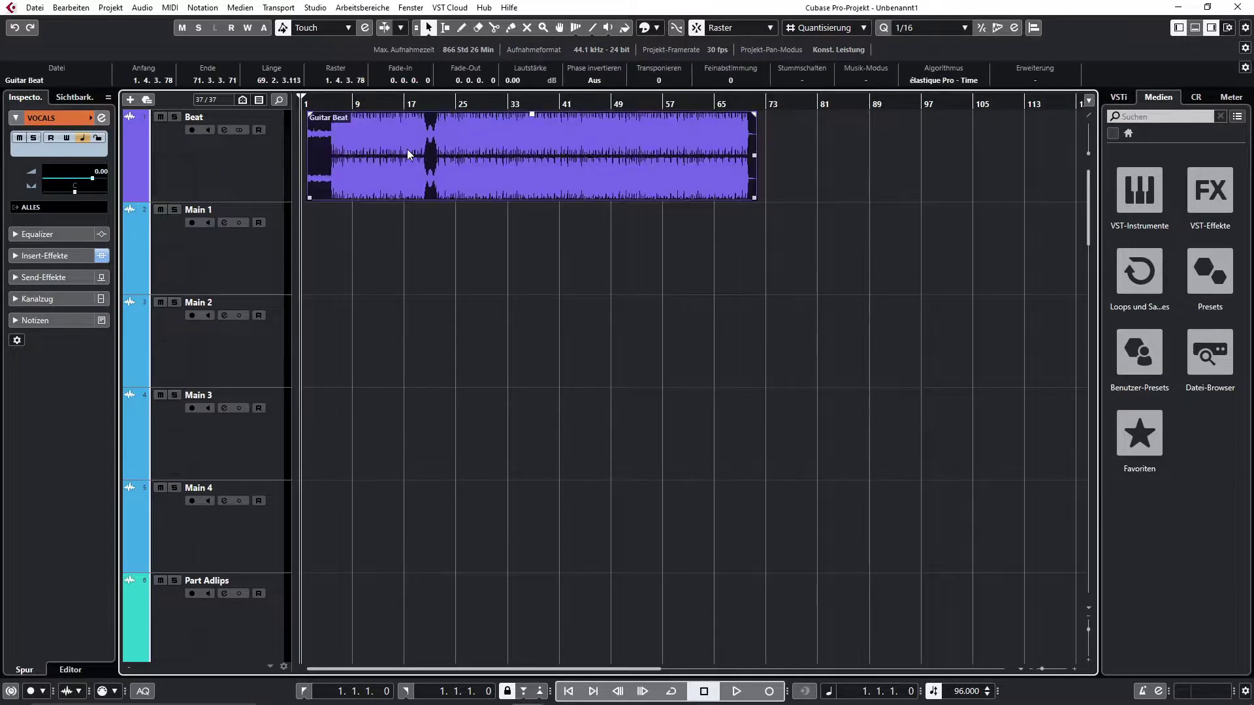
key("p")
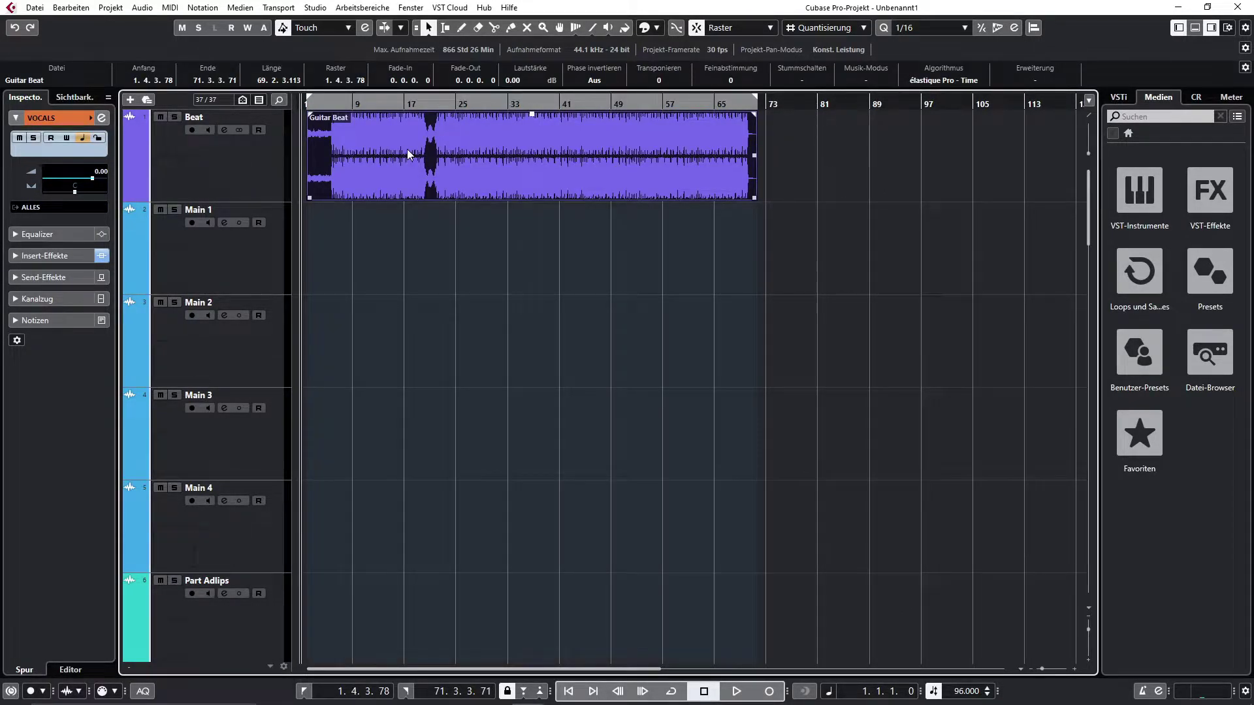
- Enlarge the timeline and track height so the Guitar Beat waveform fills most of the arrangement for inspection
left_click(1073, 668)
left_click(1073, 668)
left_click(1074, 668)
left_click(1073, 668)
left_click(1074, 668)
left_click(1073, 668)
left_click(1073, 668)
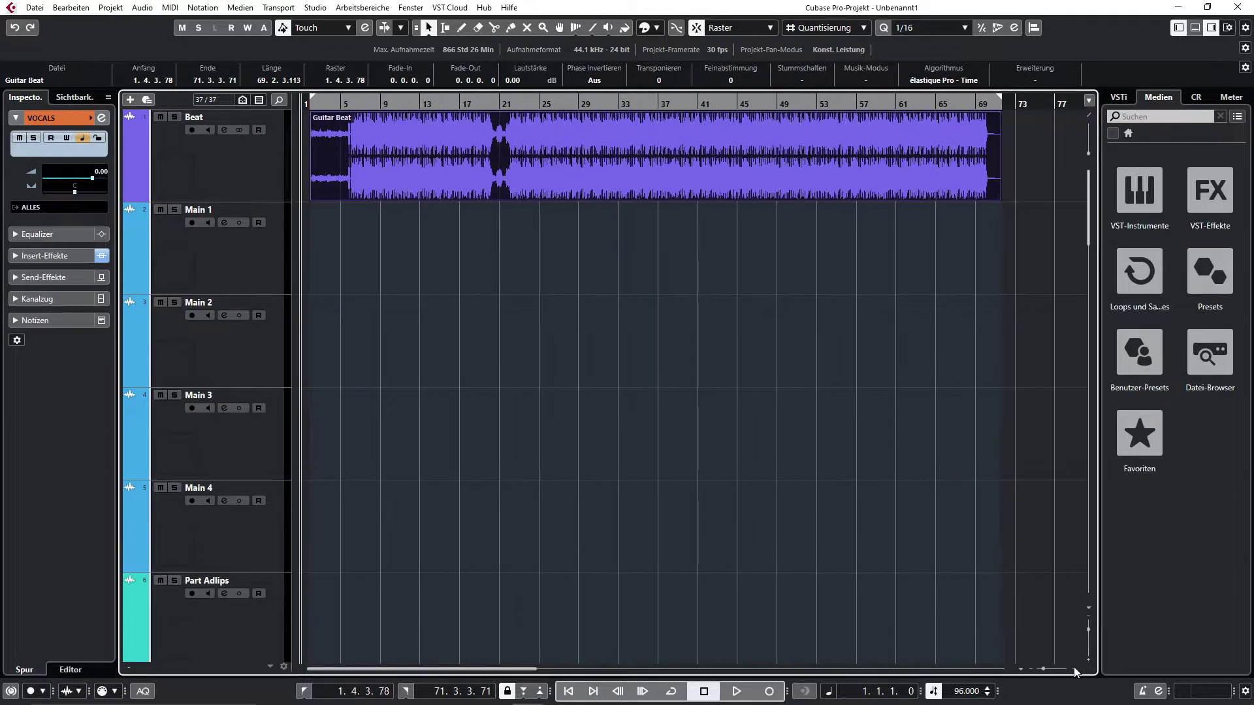
left_click(1073, 668)
left_click(659, 412)
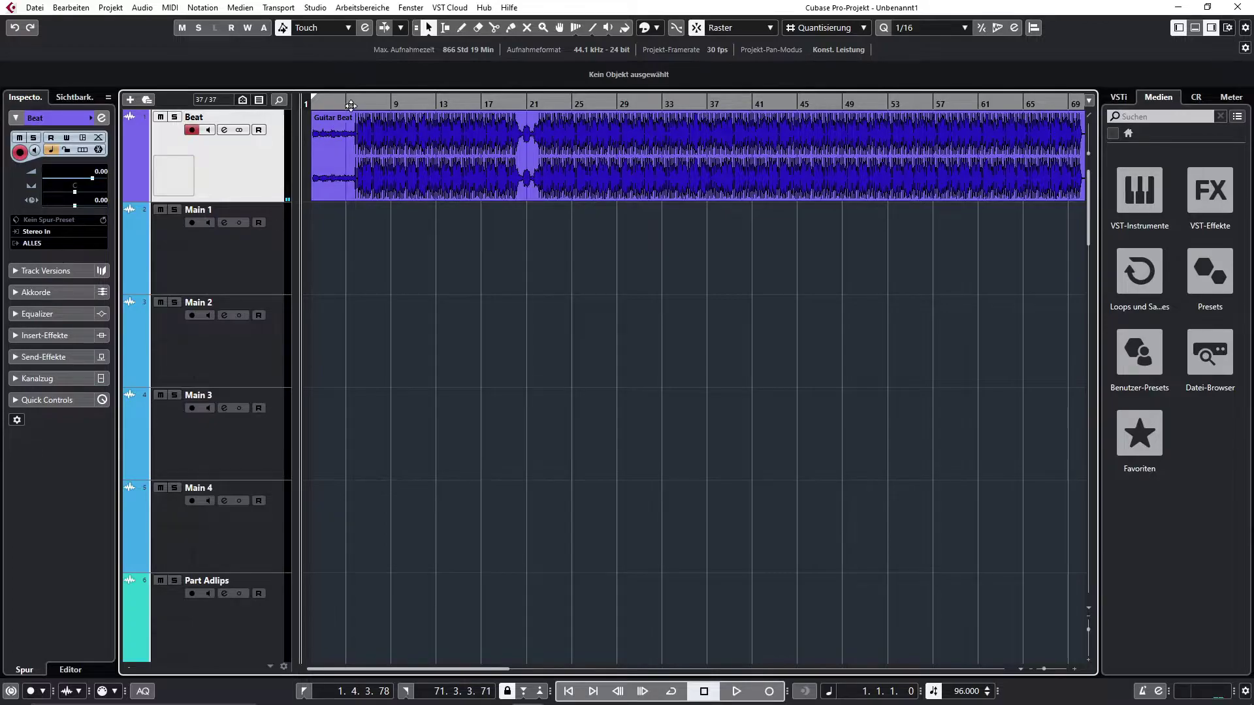
left_click(345, 103)
left_click(304, 100)
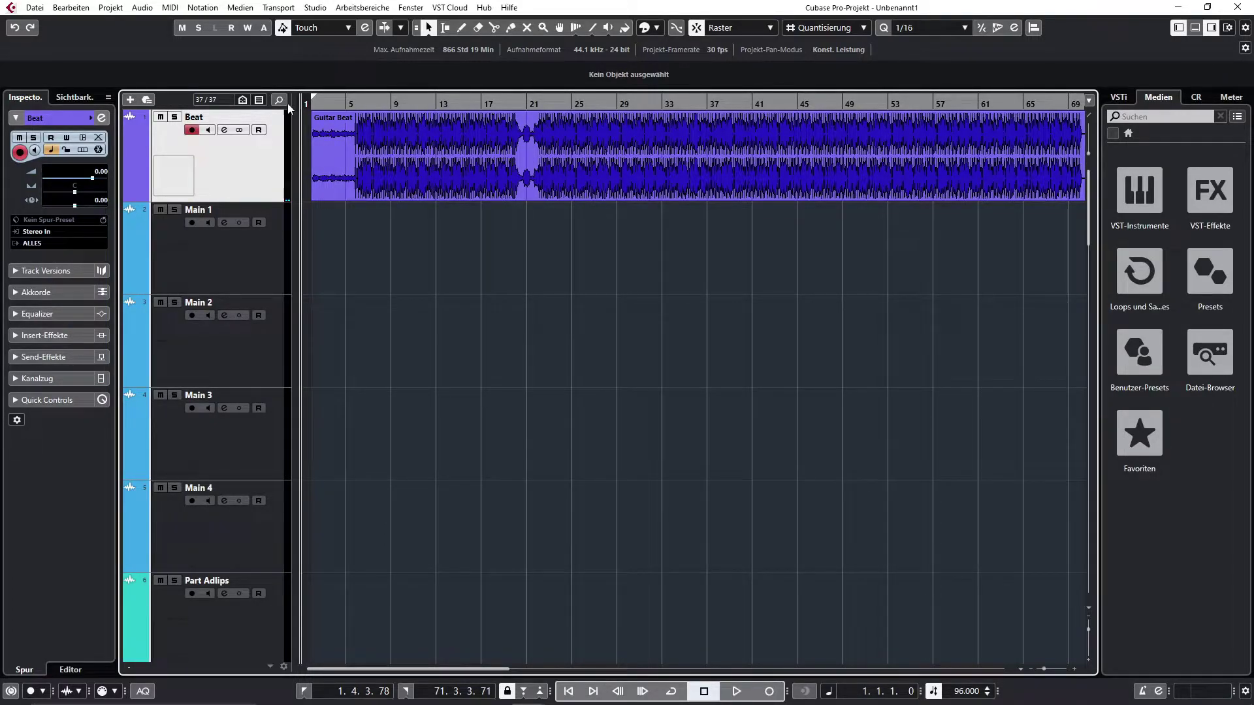
left_click(1088, 661)
left_click(1088, 661)
left_click(1088, 661)
left_click(1088, 661)
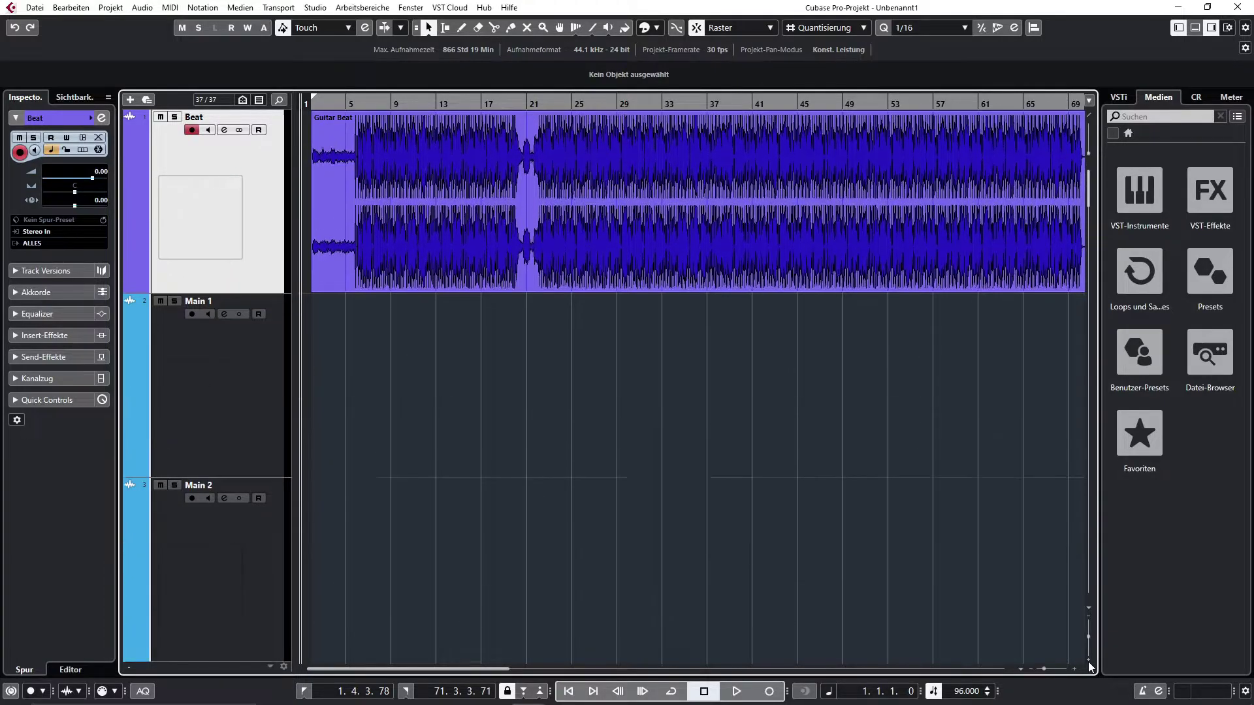
left_click(1088, 661)
left_click(1088, 661)
left_click(1088, 660)
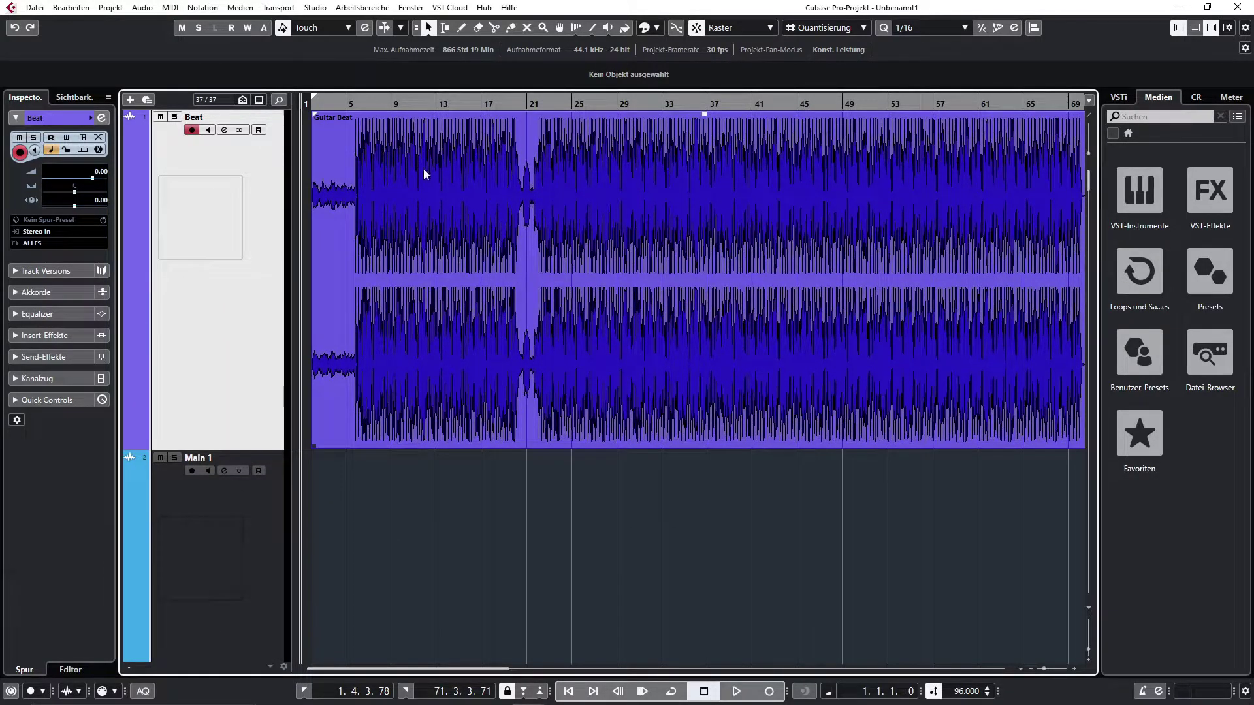
- Play the beat from bar 5 with its channel settings open and set the Beat channel's volume to -10 dB
left_click(346, 100)
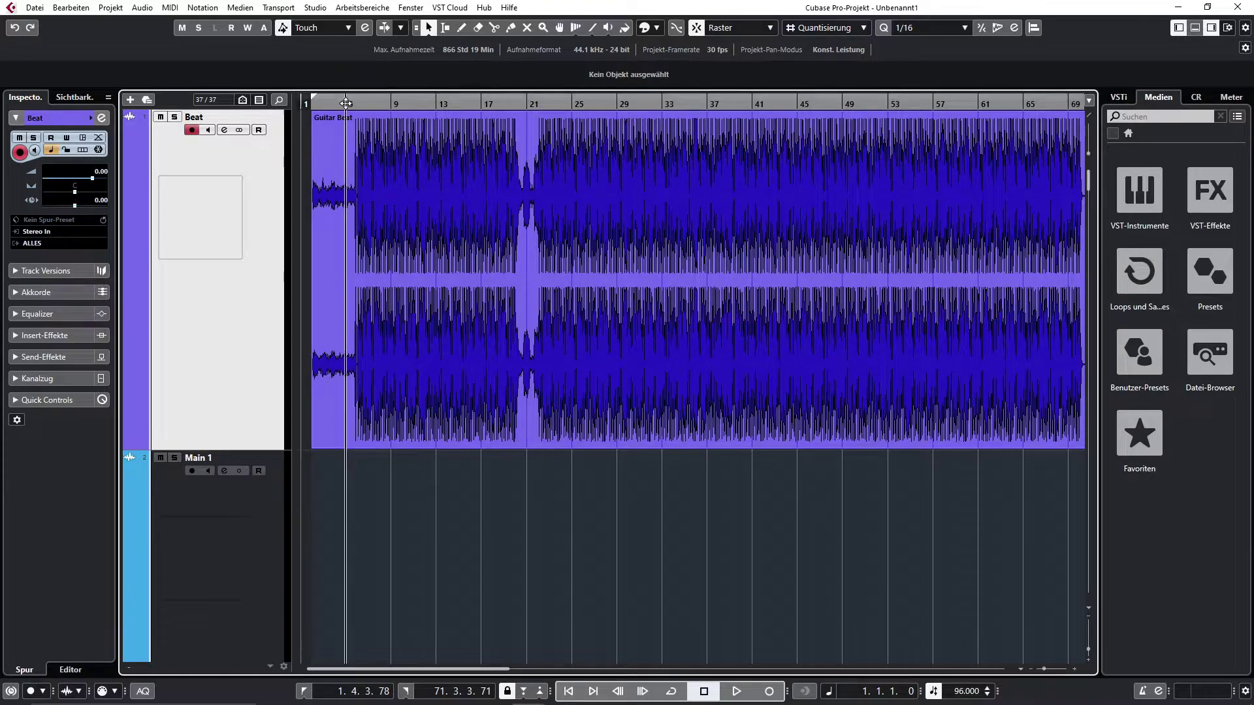
left_click(102, 118)
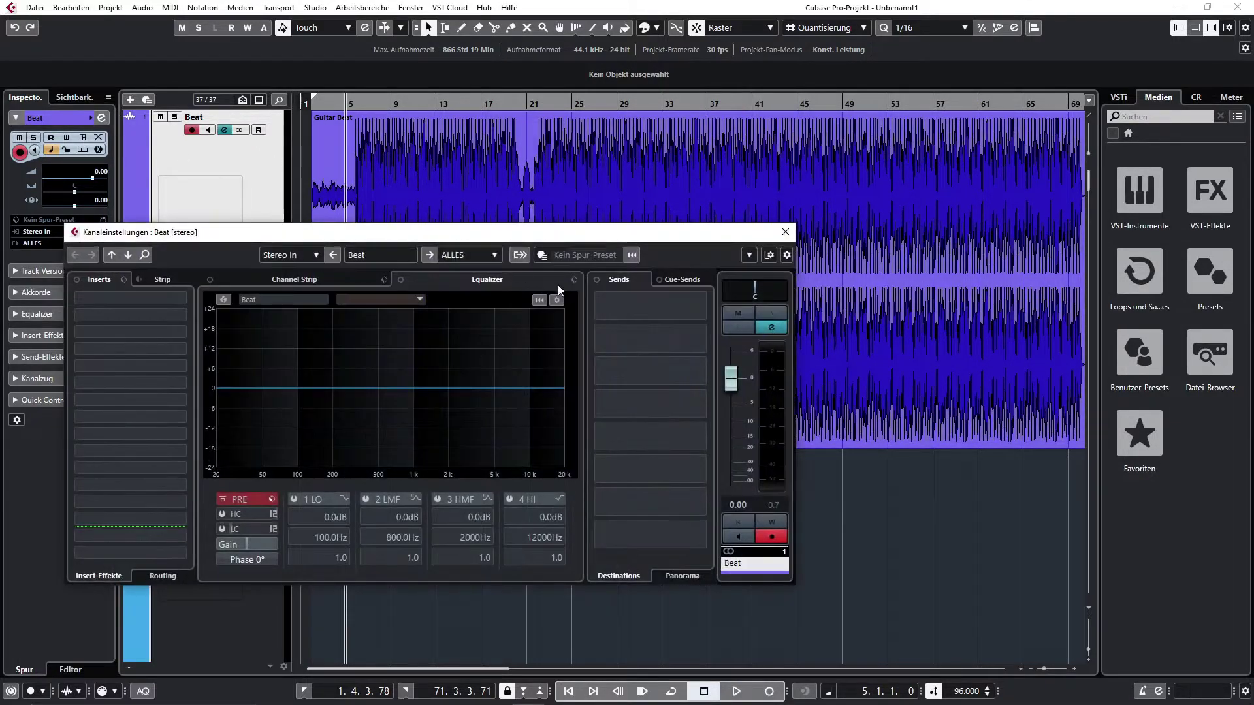
key("space")
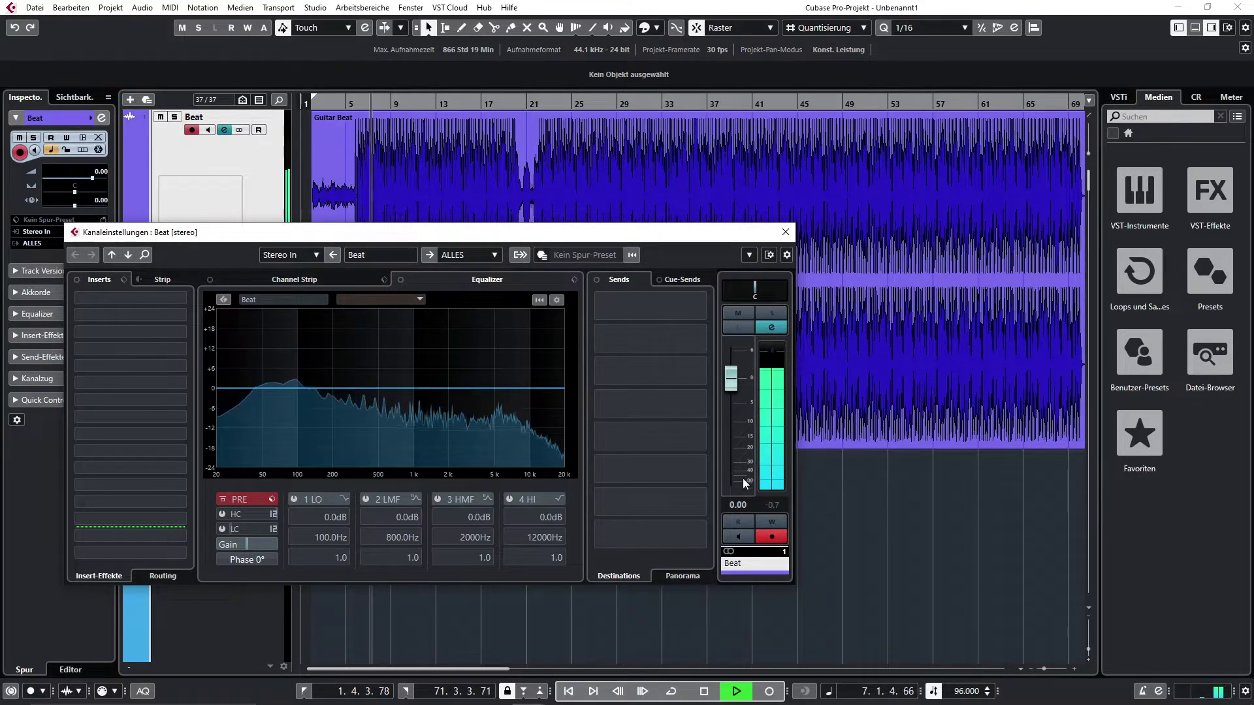
left_click(736, 505)
type("-10")
key("Return")
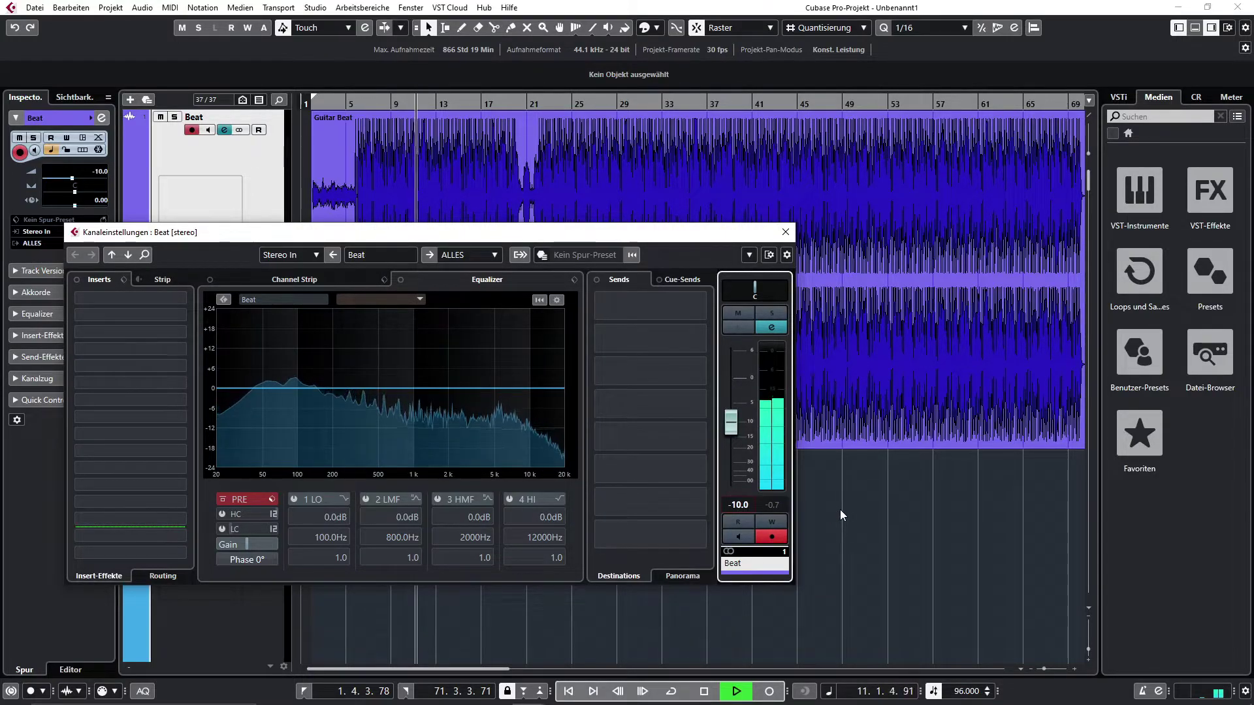
key("space")
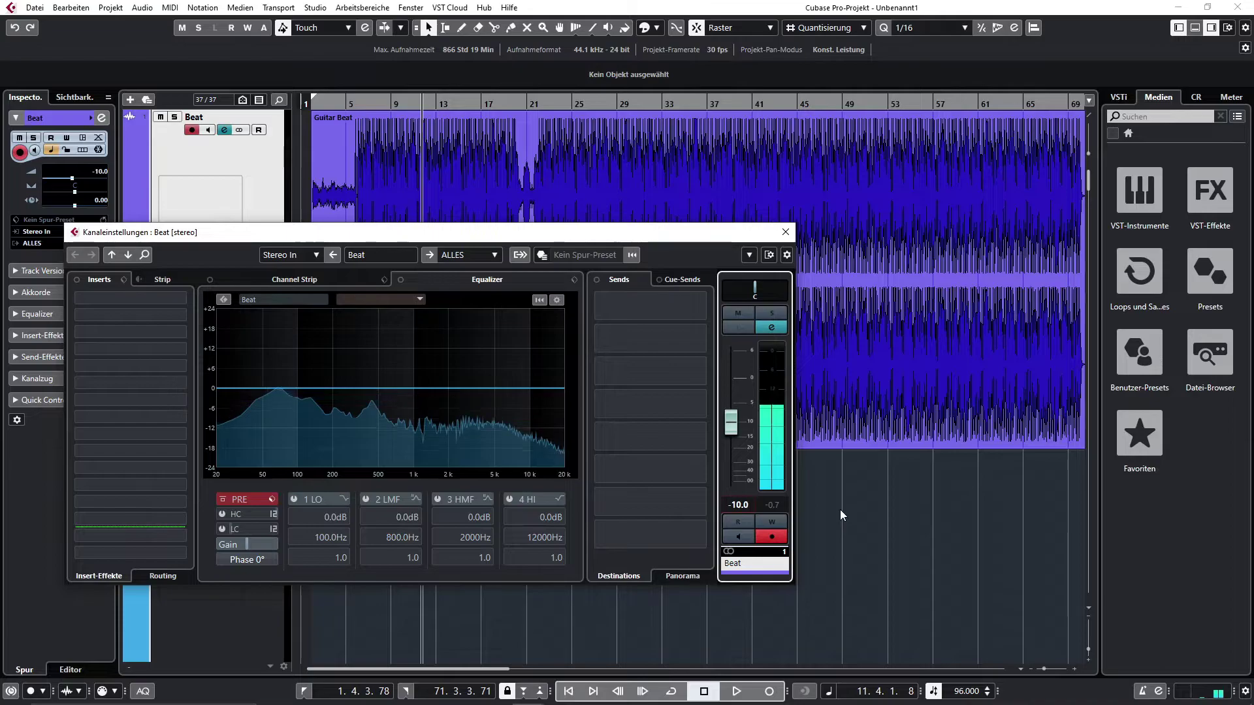